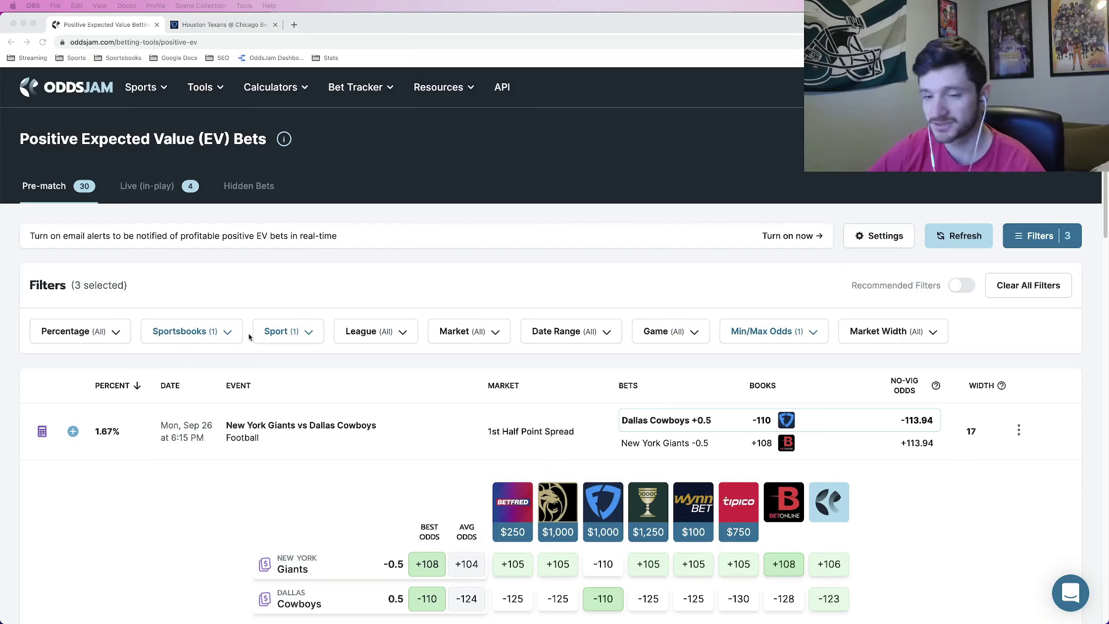
Submit the five-leg parlay on FanDuel's betslip with the $5 free bet to win $148.02, then return to OddsJam.
{"action": "left_click", "coordinate": [236, 26]}
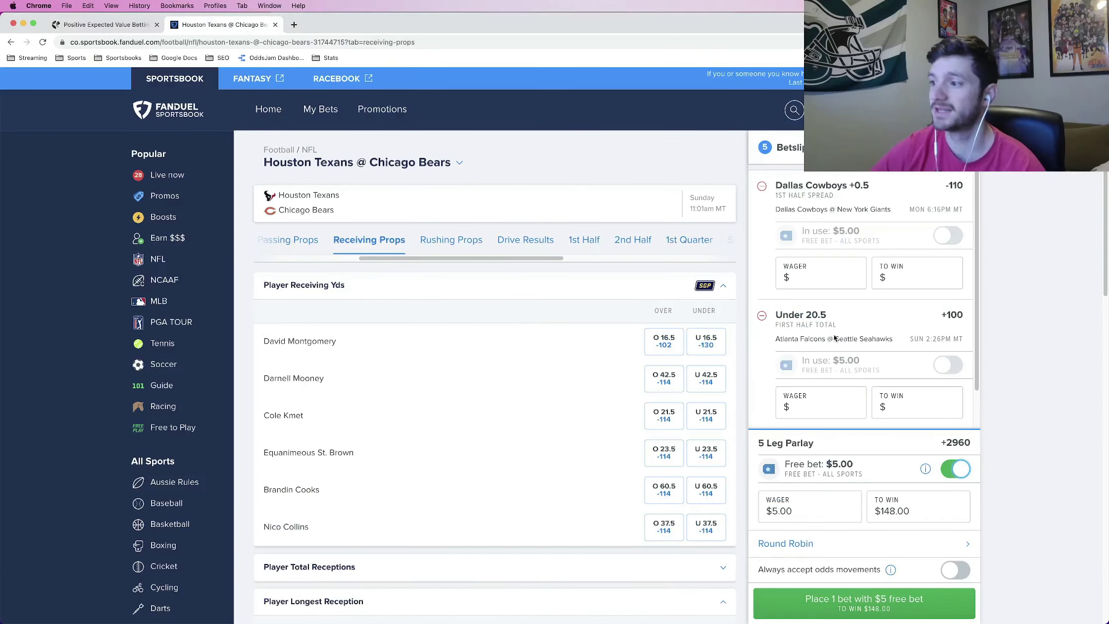
{"action": "left_click", "coordinate": [869, 609]}
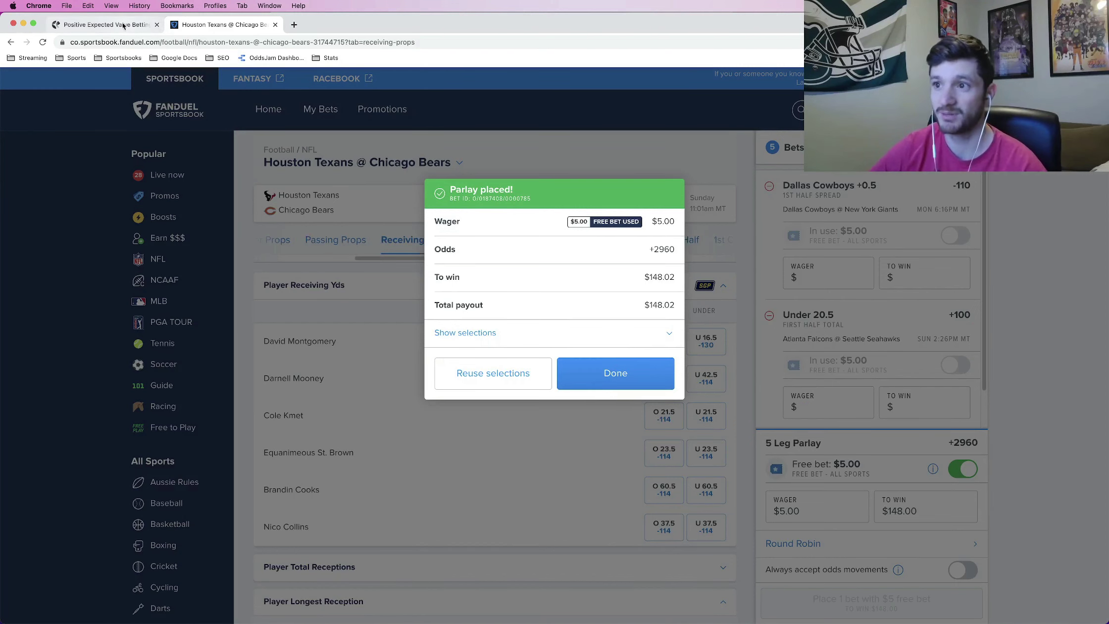
{"action": "left_click", "coordinate": [104, 24]}
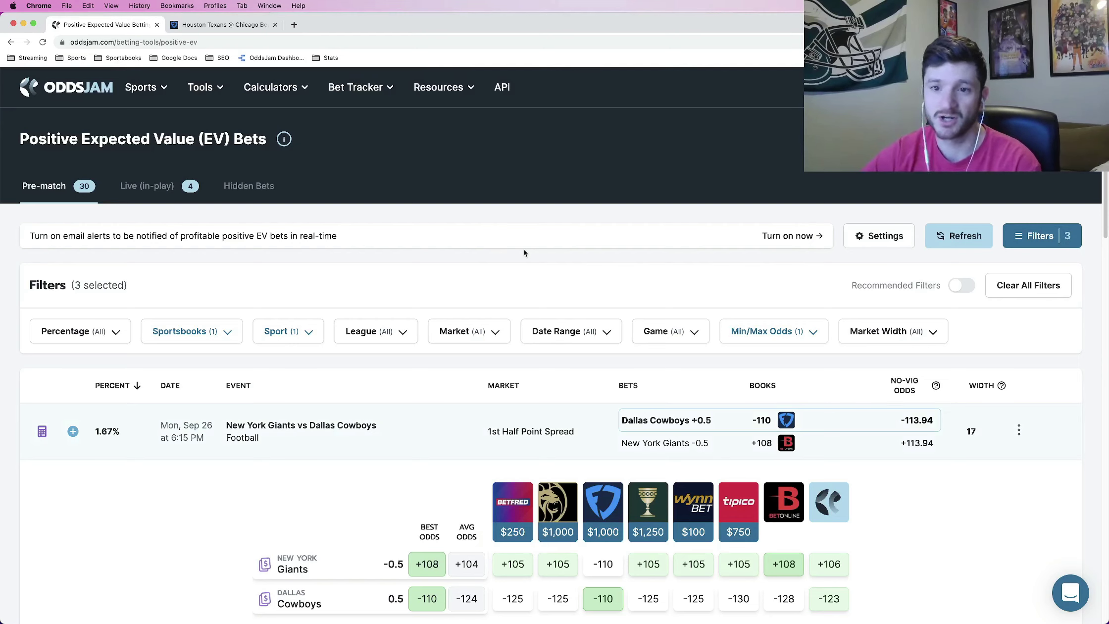
Show the OddsJam Sportsbooks filter set to FanDuel and the Sport filter set to Football.
{"action": "triple_click", "coordinate": [169, 138]}
{"action": "left_click", "coordinate": [219, 340]}
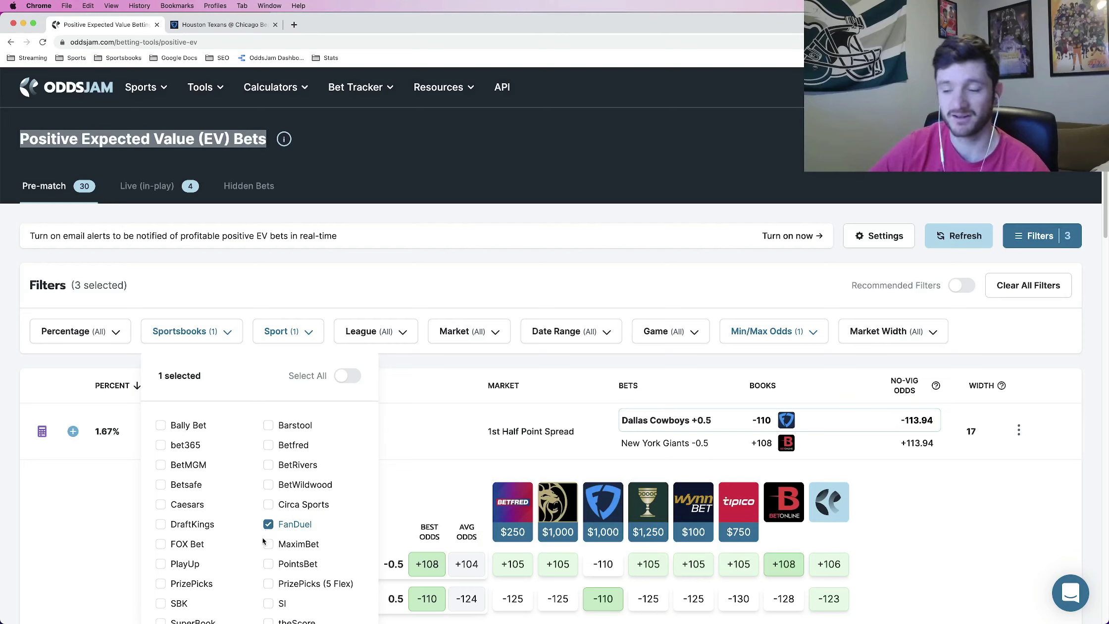
{"action": "left_click", "coordinate": [354, 265]}
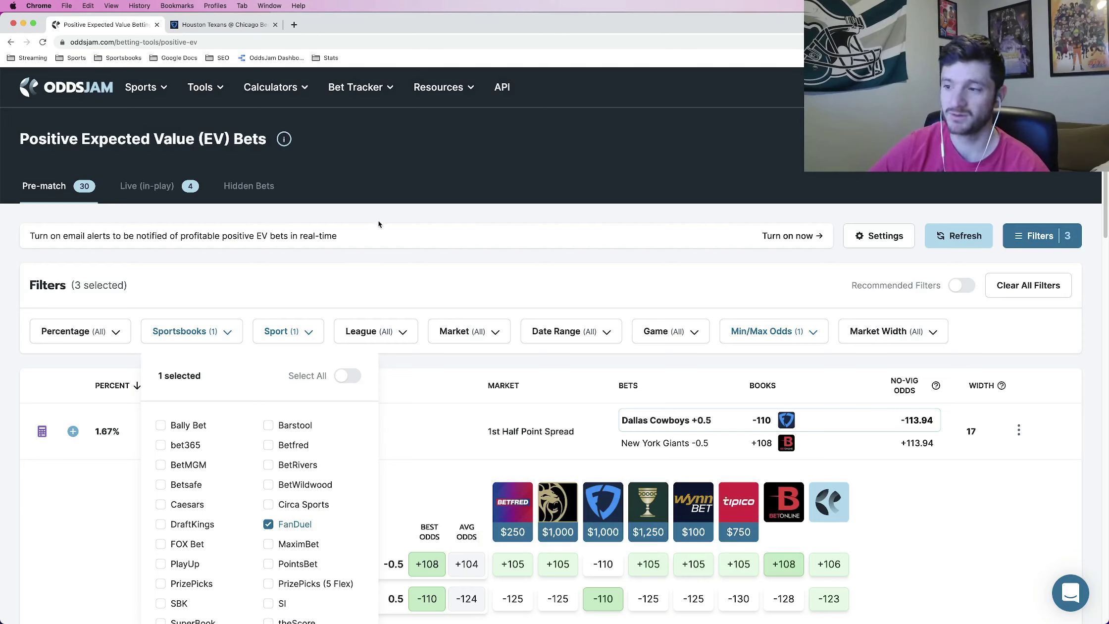
{"action": "left_click", "coordinate": [299, 342]}
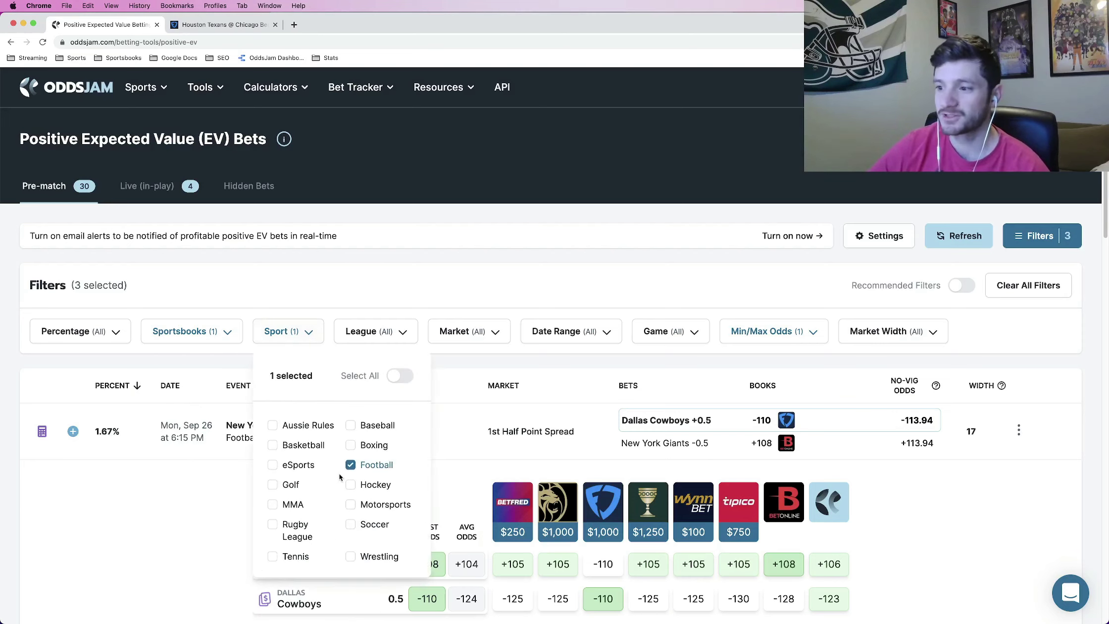
{"action": "left_click", "coordinate": [522, 203]}
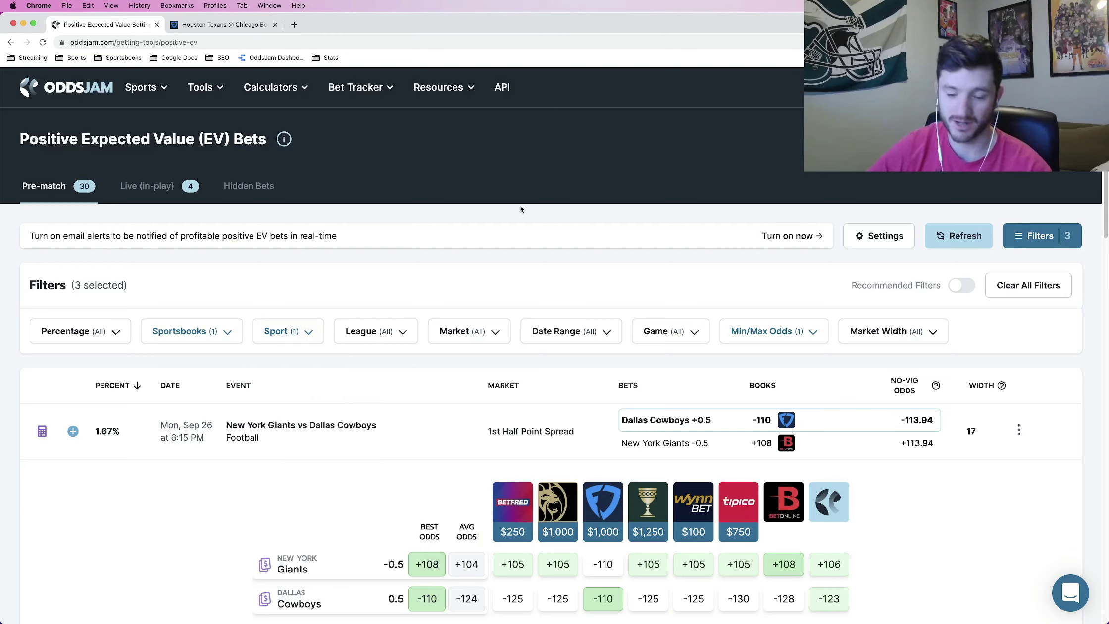
{"action": "left_click", "coordinate": [214, 331]}
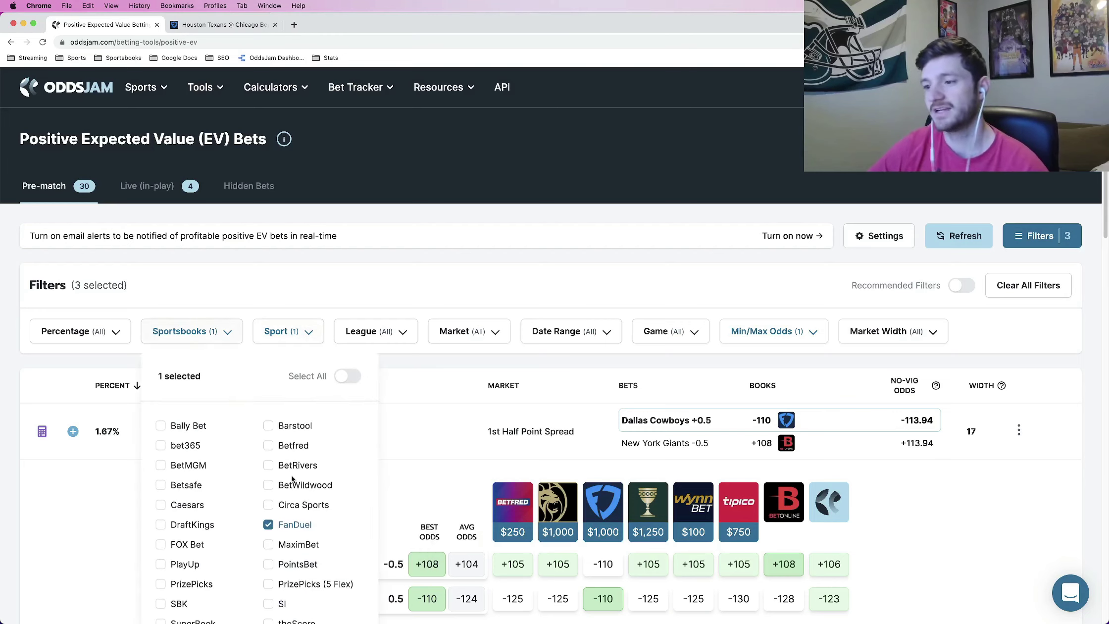
{"action": "left_click", "coordinate": [454, 196]}
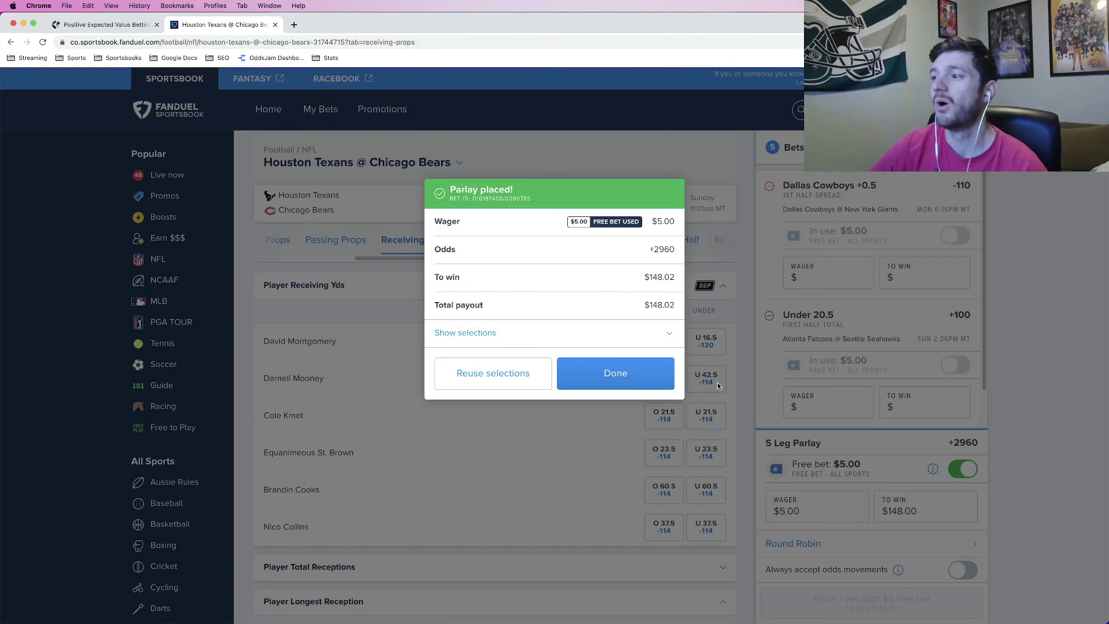
Dismiss the parlay confirmation and open the Settled list under My Bets.
{"action": "left_click", "coordinate": [616, 373]}
{"action": "left_click", "coordinate": [321, 109]}
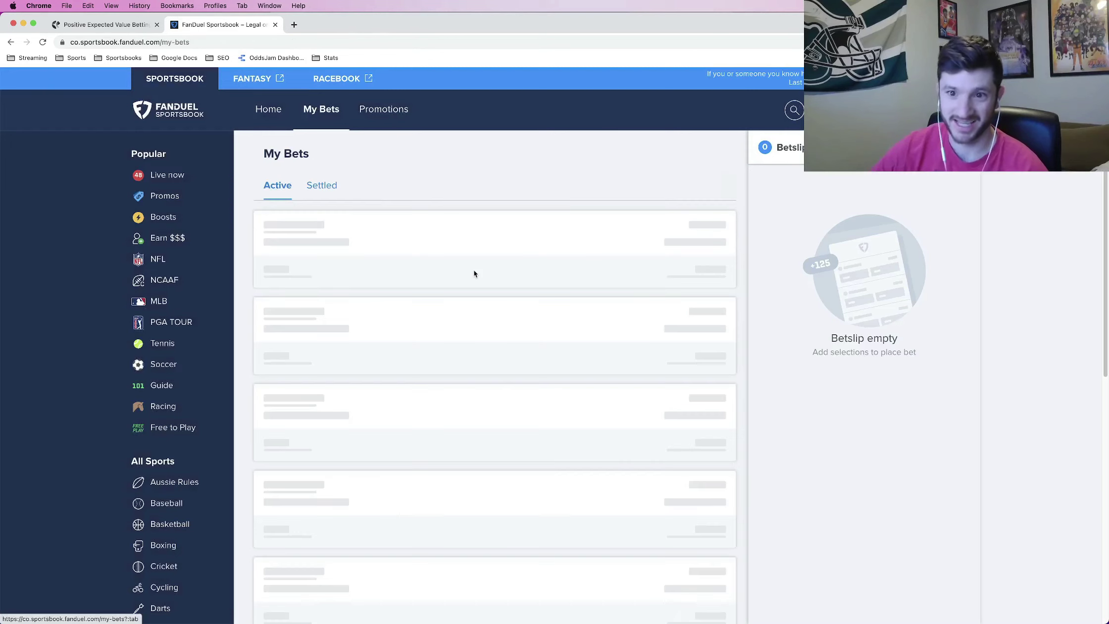
{"action": "scroll", "coordinate": [562, 265], "scroll_direction": "down", "scroll_amount": 1}
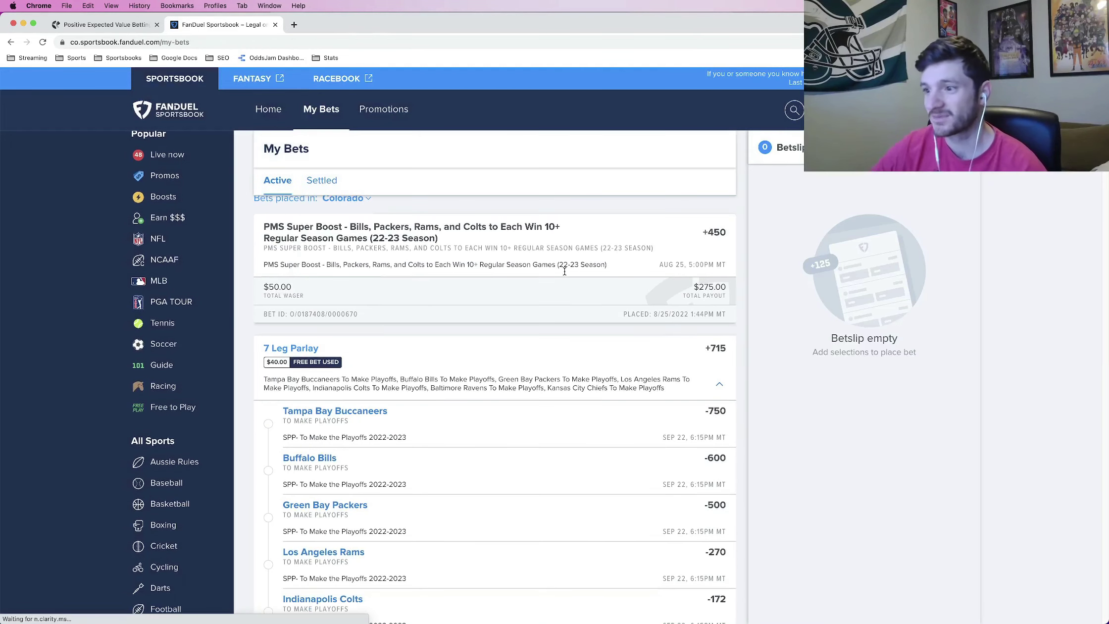
{"action": "left_click", "coordinate": [330, 183]}
{"action": "scroll", "coordinate": [584, 361], "scroll_direction": "down", "scroll_amount": 10}
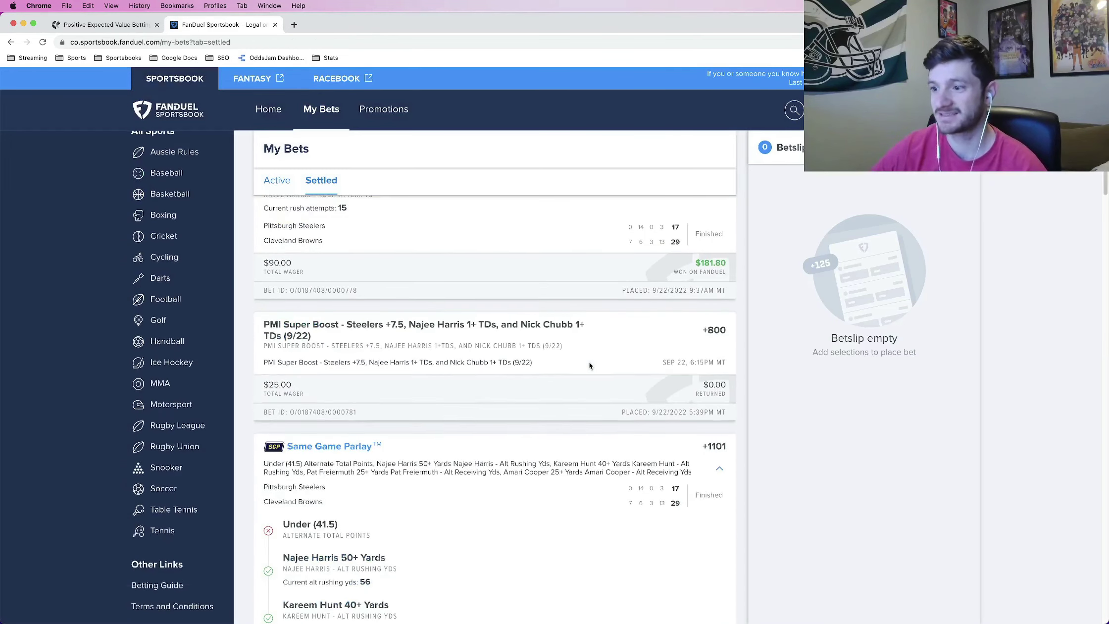
{"action": "scroll", "coordinate": [589, 365], "scroll_direction": "down", "scroll_amount": 4}
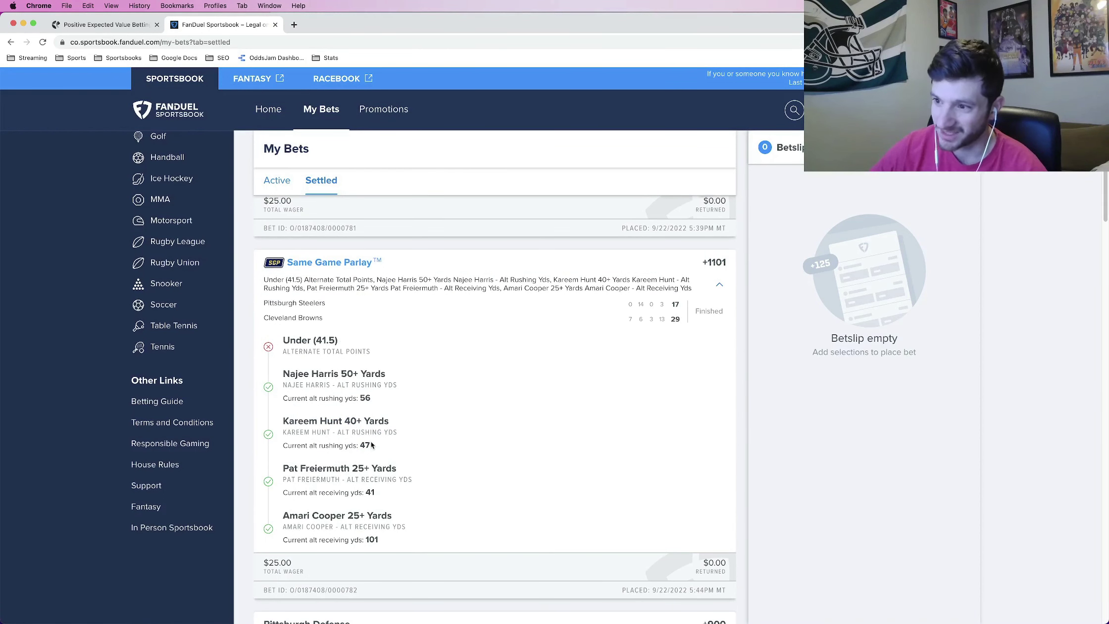
Expand the settled Same Game Parlay and highlight its losing Under (41.5) leg.
{"action": "left_click", "coordinate": [733, 268]}
{"action": "left_click", "coordinate": [721, 288]}
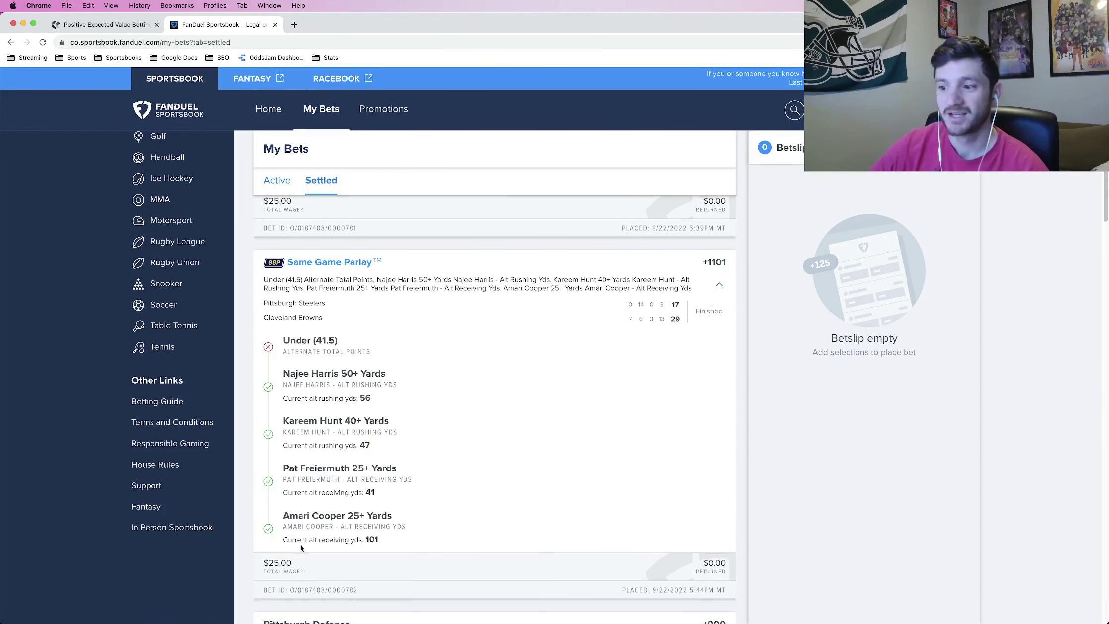
{"action": "left_click_drag", "start_coordinate": [335, 341], "coordinate": [283, 342]}
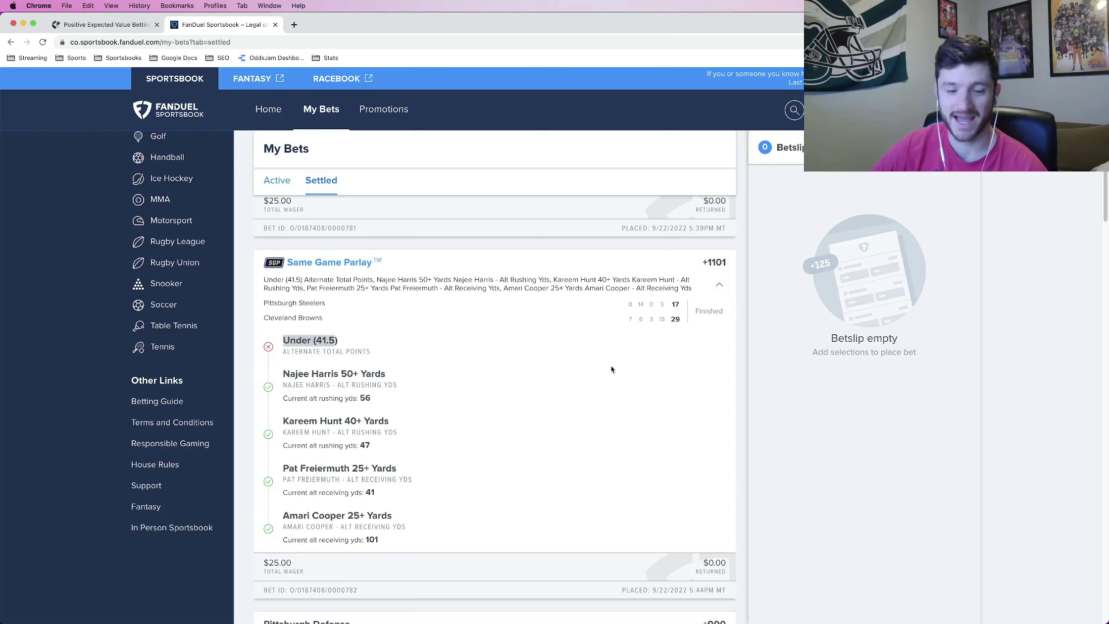
{"action": "left_click", "coordinate": [660, 323]}
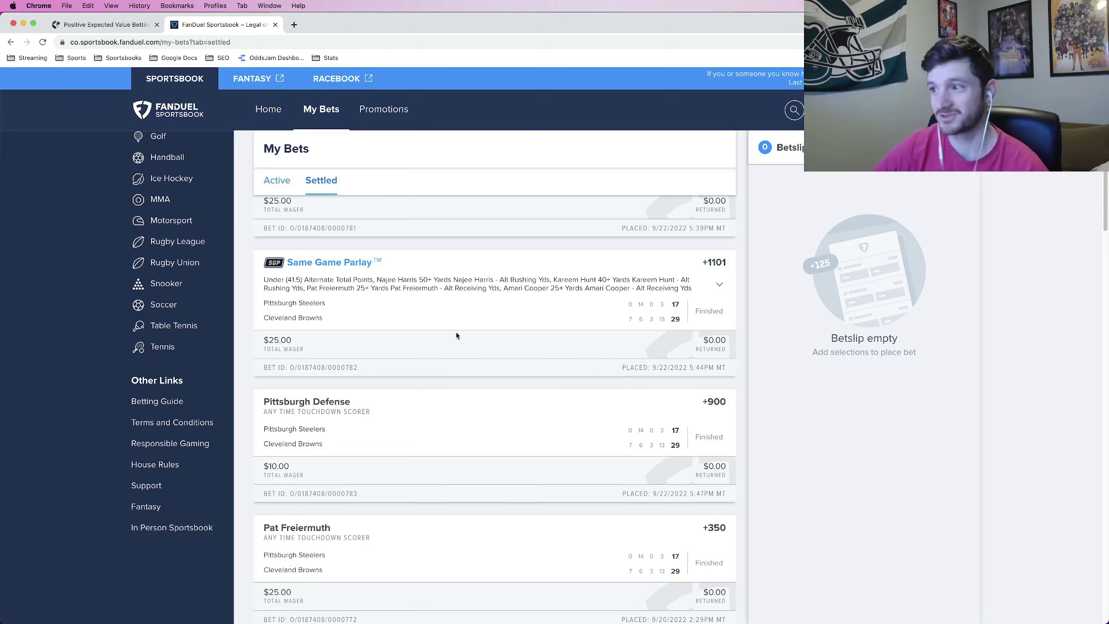
{"action": "left_click", "coordinate": [718, 287]}
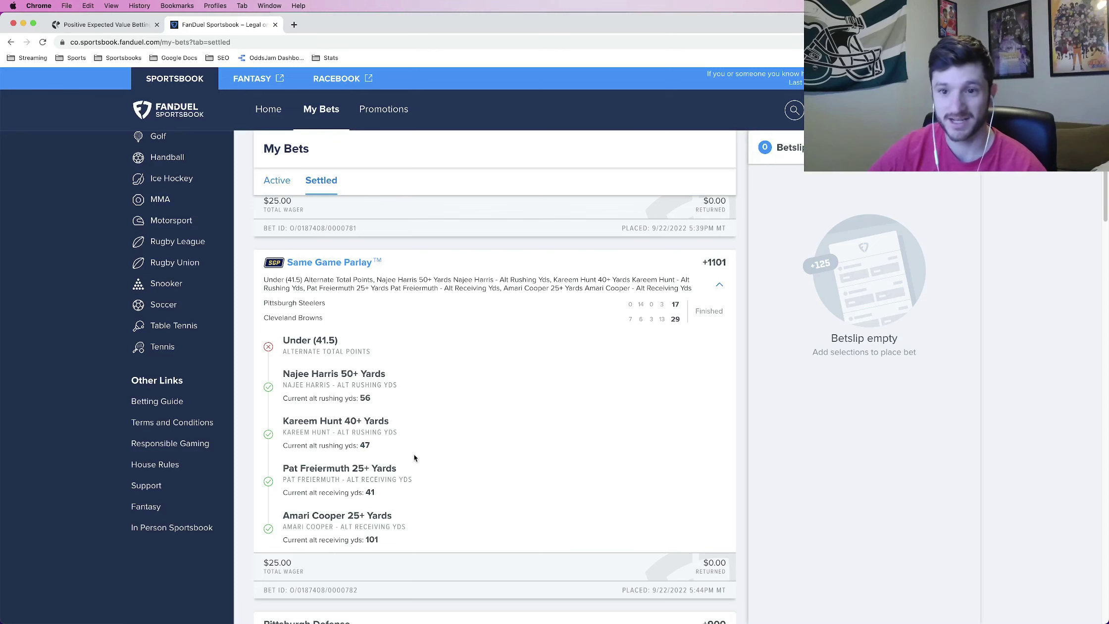
Highlight the parlay's $25.00 wager, then switch My Bets to the Active list.
{"action": "left_click", "coordinate": [133, 29]}
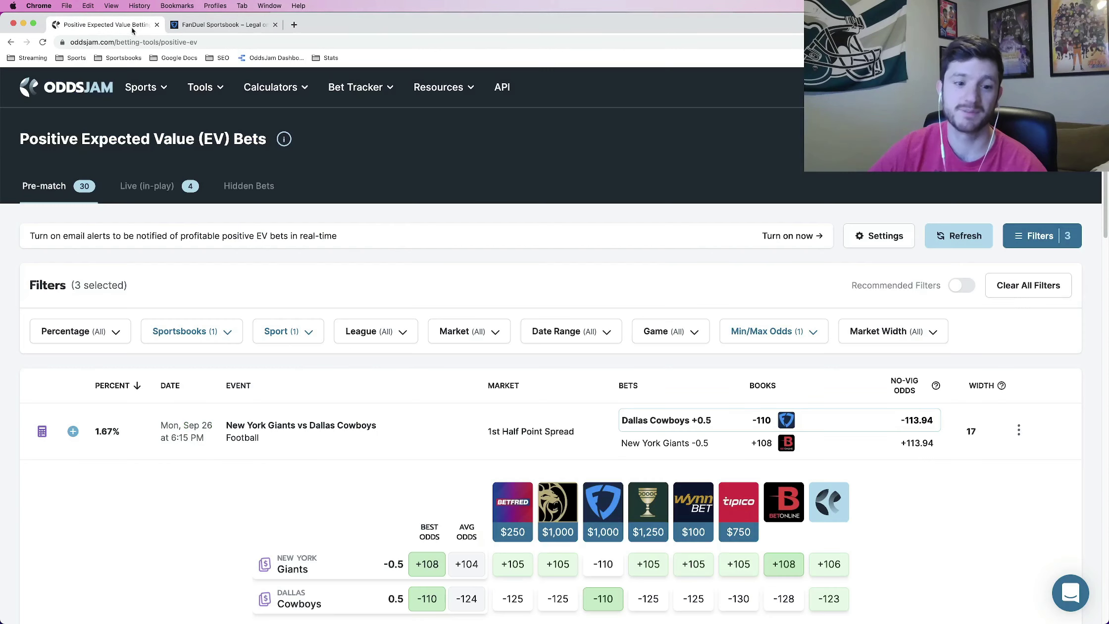
{"action": "left_click", "coordinate": [238, 24]}
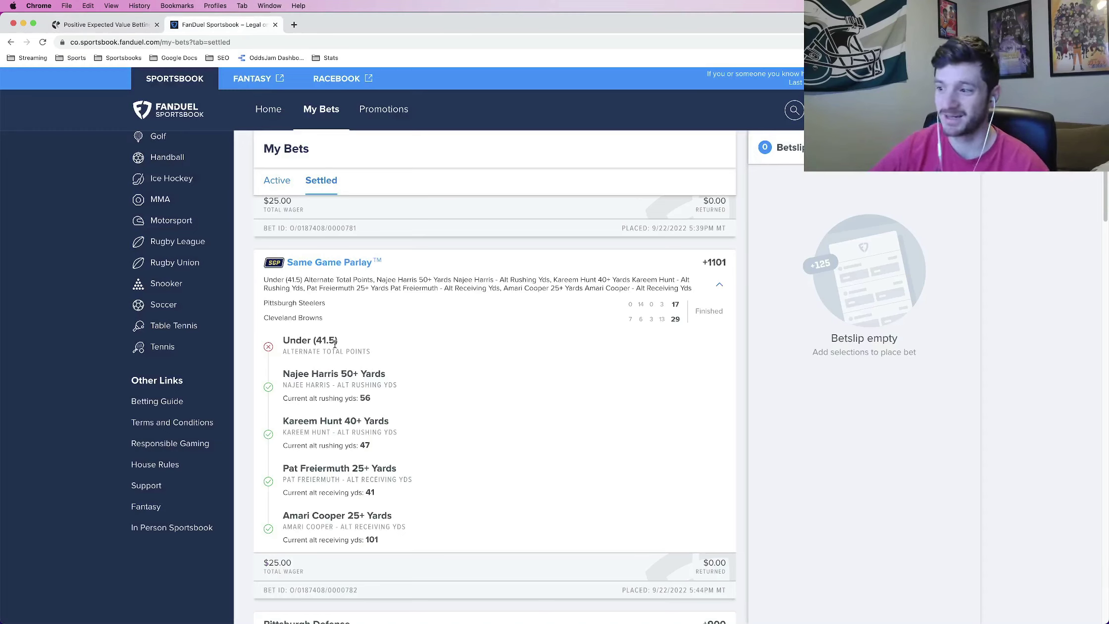
{"action": "left_click_drag", "start_coordinate": [704, 564], "coordinate": [734, 570]}
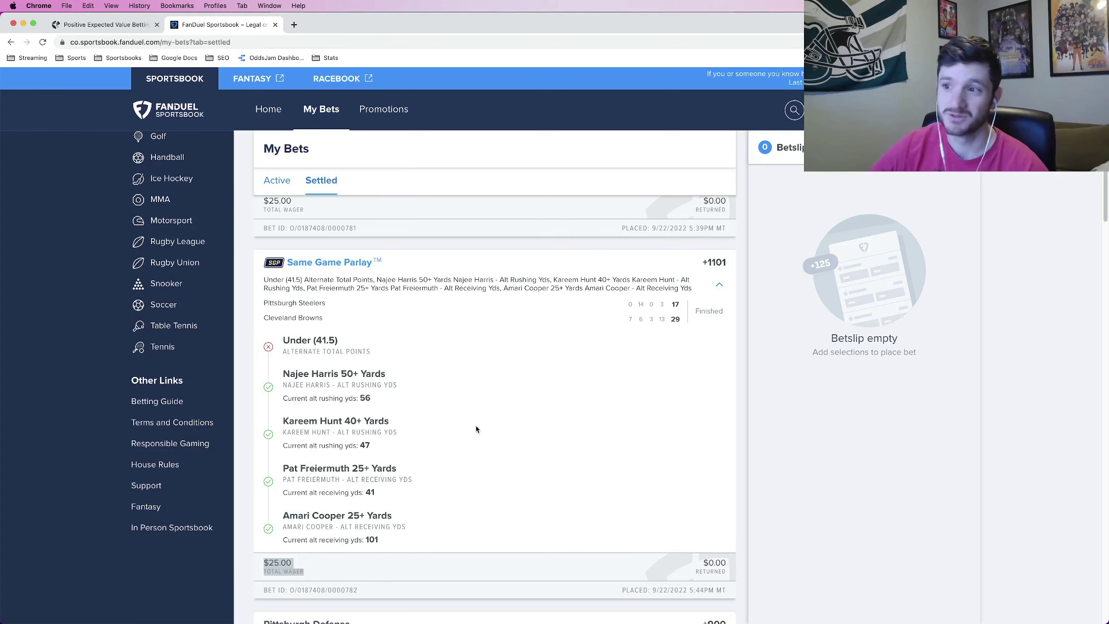
{"action": "scroll", "coordinate": [307, 222], "scroll_direction": "up", "scroll_amount": 20}
{"action": "left_click", "coordinate": [290, 194]}
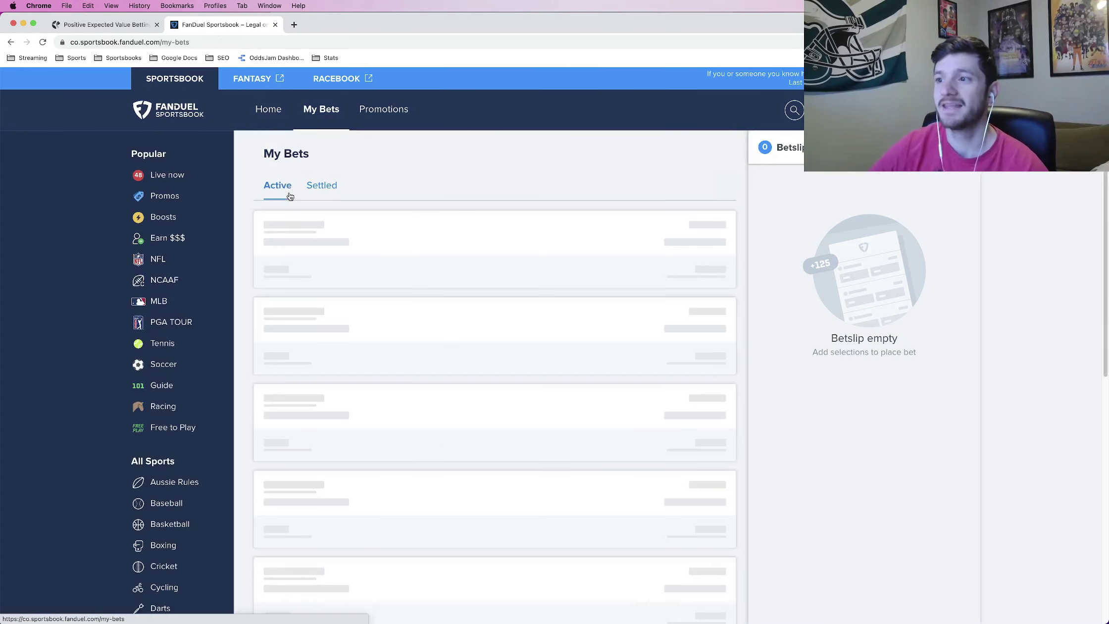
On OddsJam, collapse the Giants vs Cowboys odds panel to show all five FanDuel football bets together.
{"action": "left_click", "coordinate": [125, 26]}
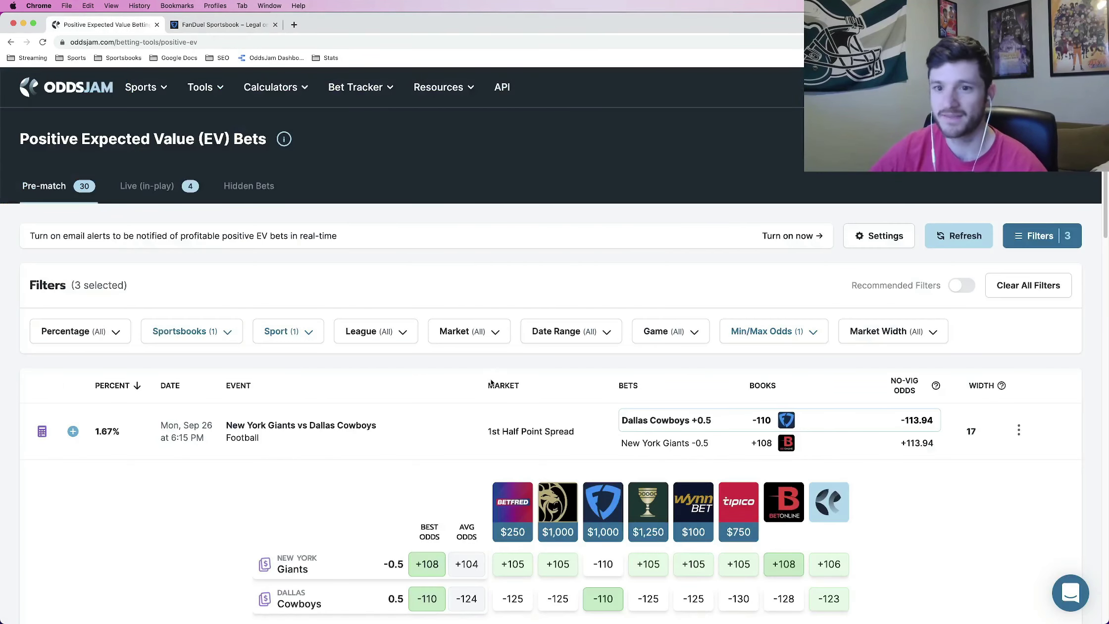
{"action": "left_click_drag", "start_coordinate": [266, 145], "coordinate": [20, 145]}
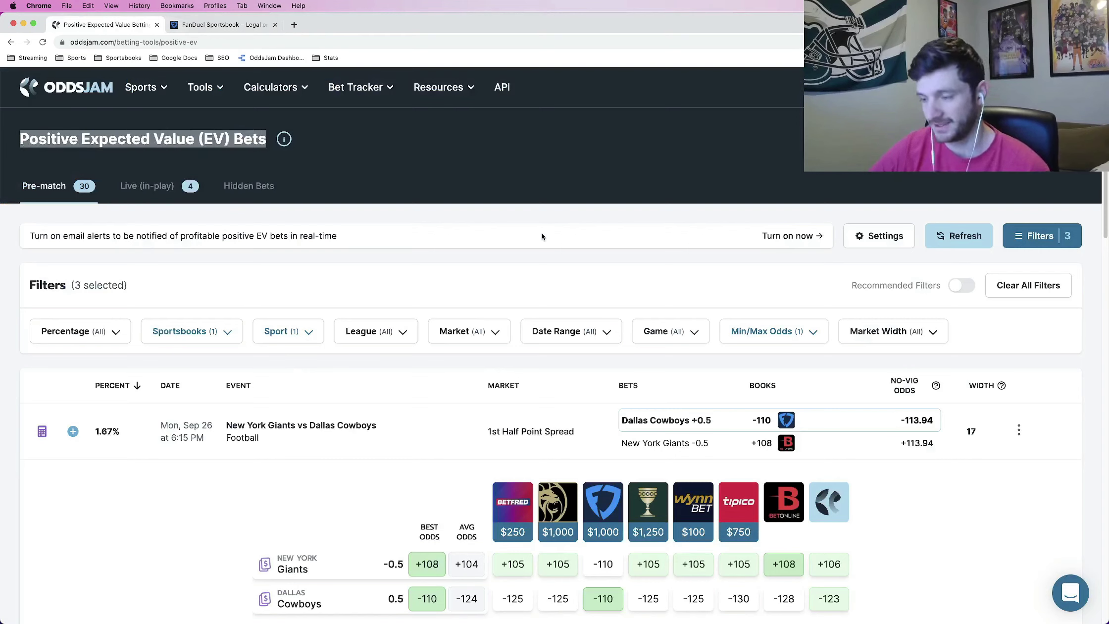
{"action": "left_click", "coordinate": [382, 419]}
{"action": "scroll", "coordinate": [448, 372], "scroll_direction": "down", "scroll_amount": 5}
{"action": "scroll", "coordinate": [450, 372], "scroll_direction": "up", "scroll_amount": 1}
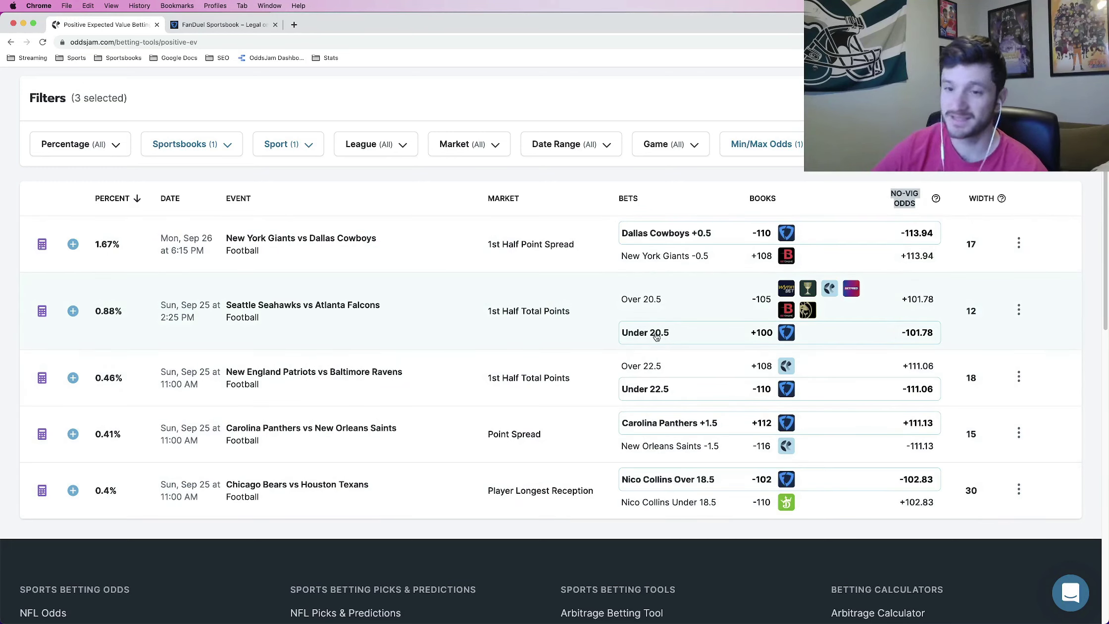
Show the Sportsbooks filter with only FanDuel selected.
{"action": "left_click", "coordinate": [216, 143]}
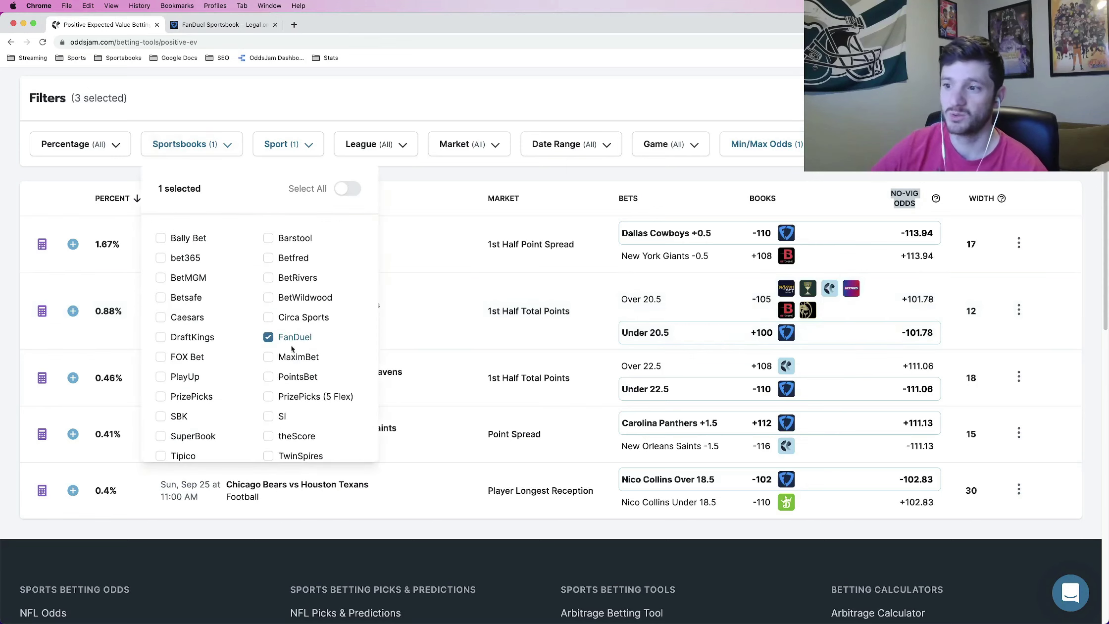
{"action": "left_click", "coordinate": [474, 99]}
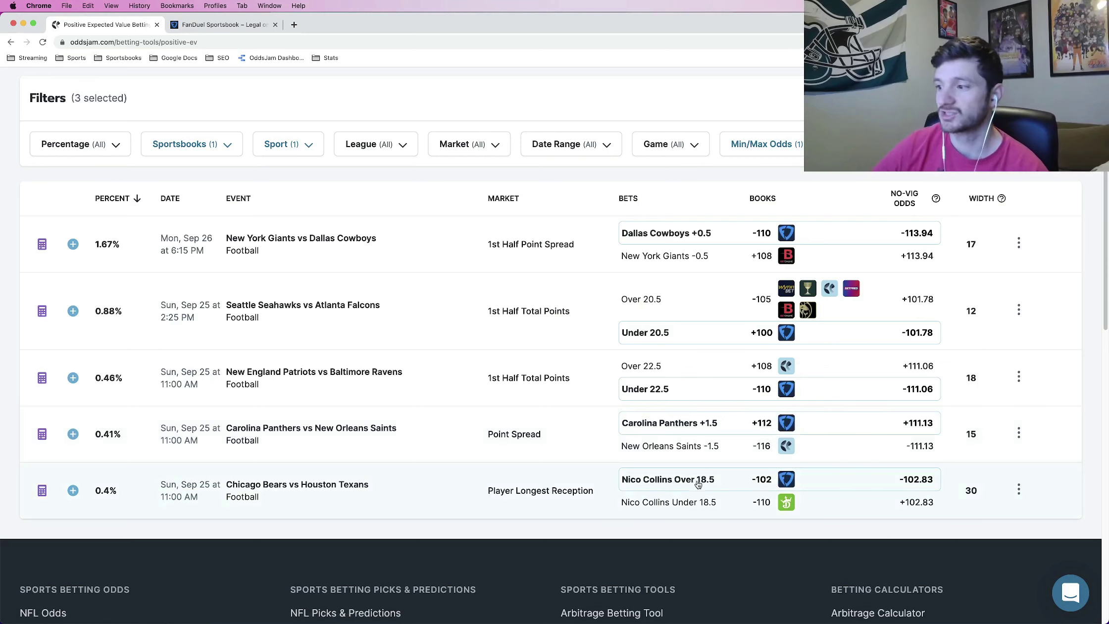
Scroll FanDuel's Active bets to the 5-leg +2960 free-bet parlay paying $148.02.
{"action": "left_click", "coordinate": [793, 480]}
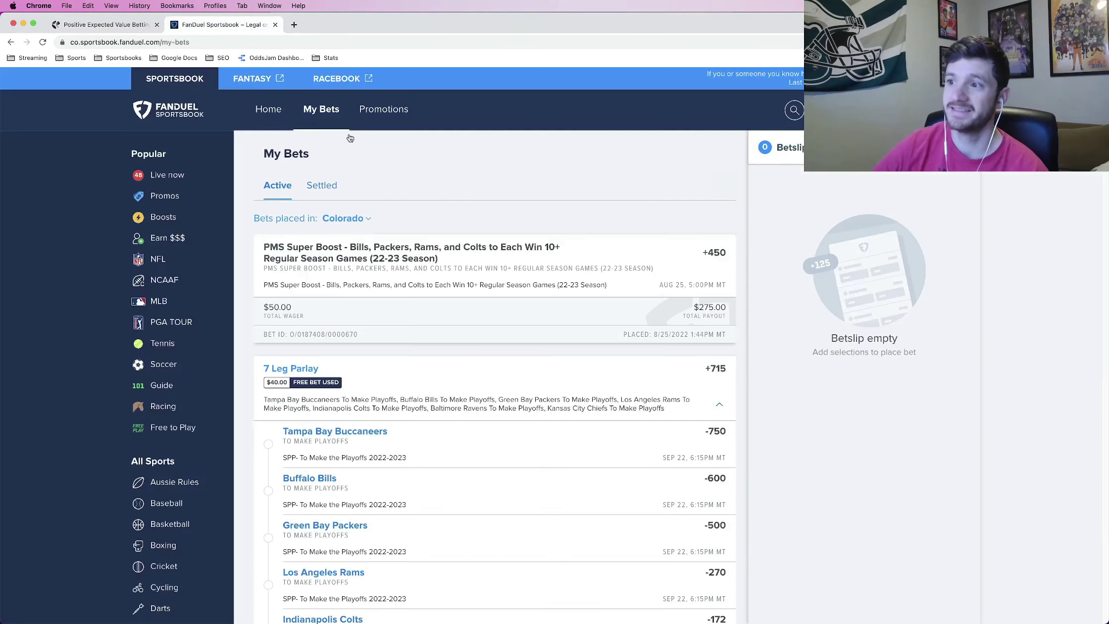
{"action": "scroll", "coordinate": [429, 351], "scroll_direction": "down", "scroll_amount": 20}
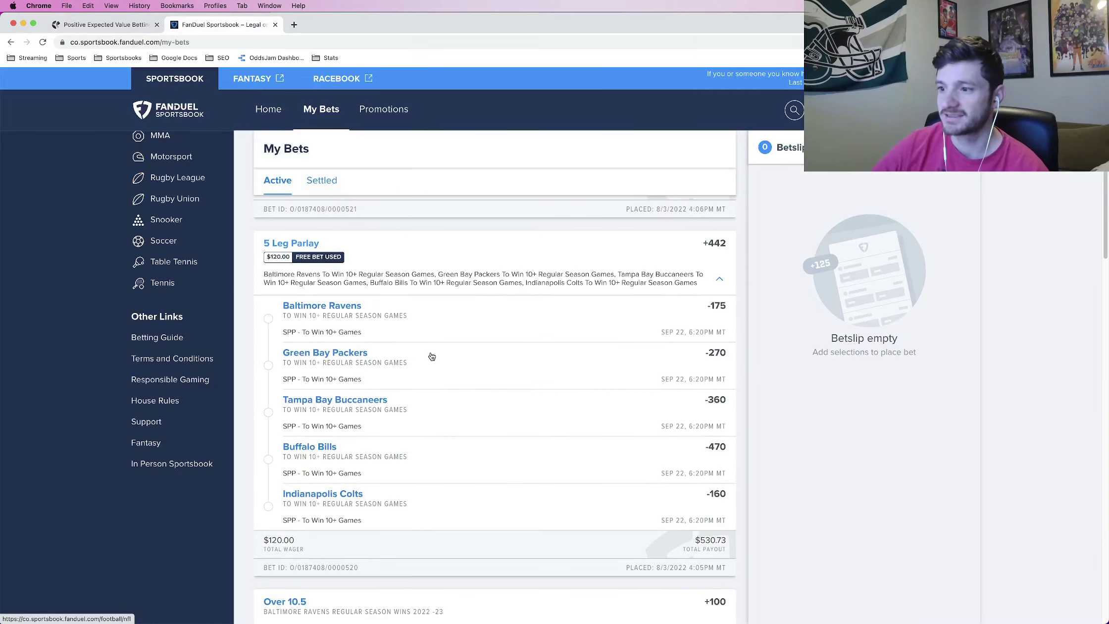
{"action": "scroll", "coordinate": [431, 356], "scroll_direction": "down", "scroll_amount": 20}
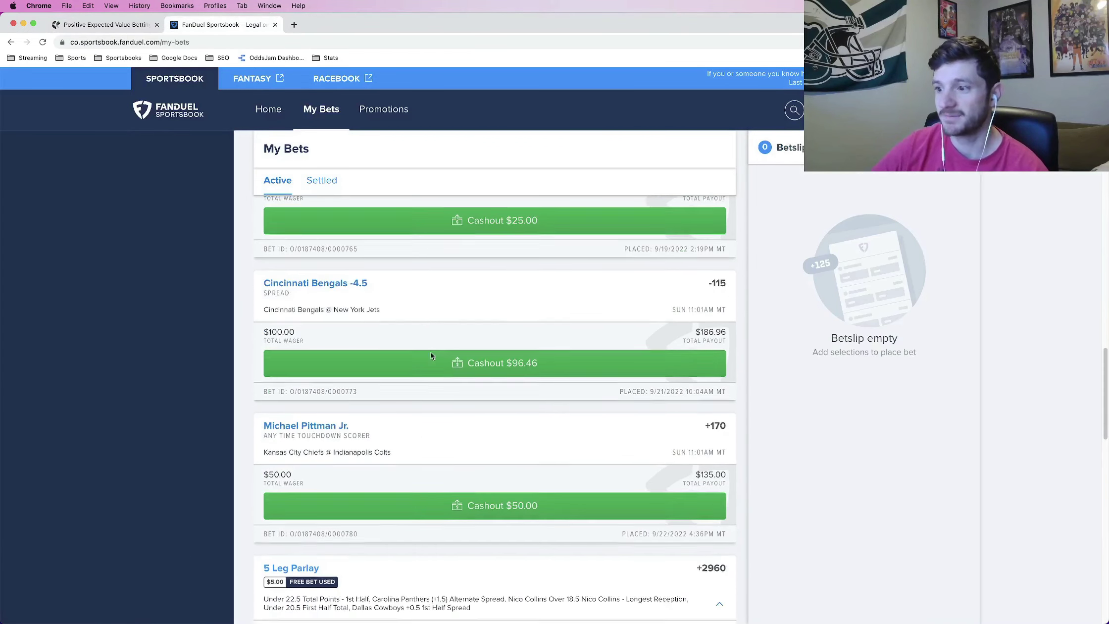
{"action": "scroll", "coordinate": [432, 357], "scroll_direction": "up", "scroll_amount": 2}
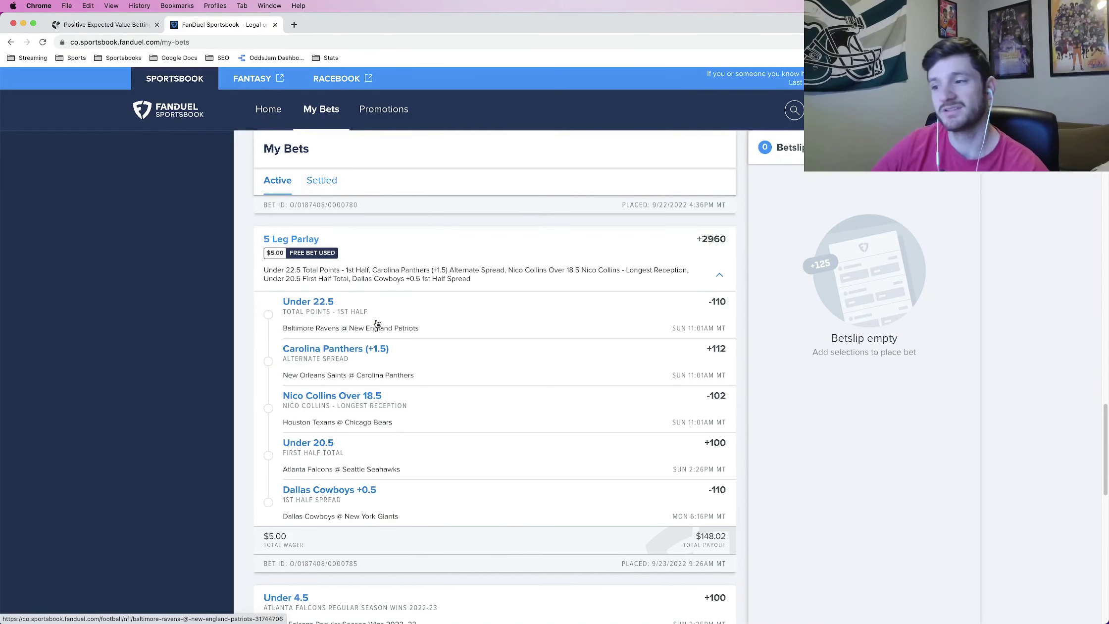
Back on OddsJam, show the Sportsbooks filter with FanDuel as the only selected book.
{"action": "left_click", "coordinate": [125, 23]}
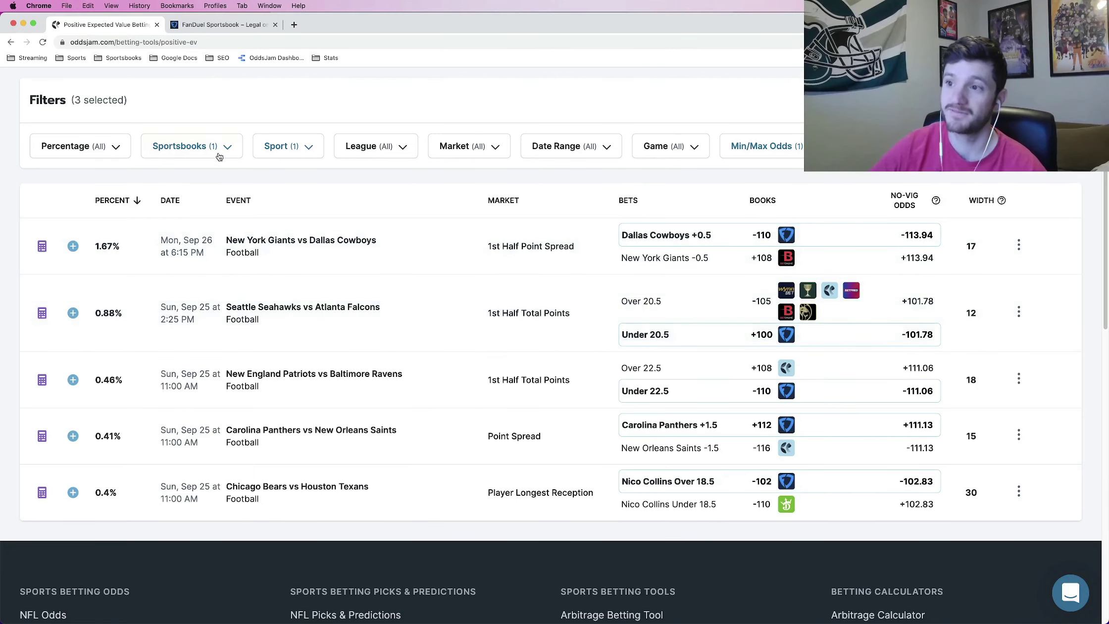
{"action": "left_click", "coordinate": [192, 143]}
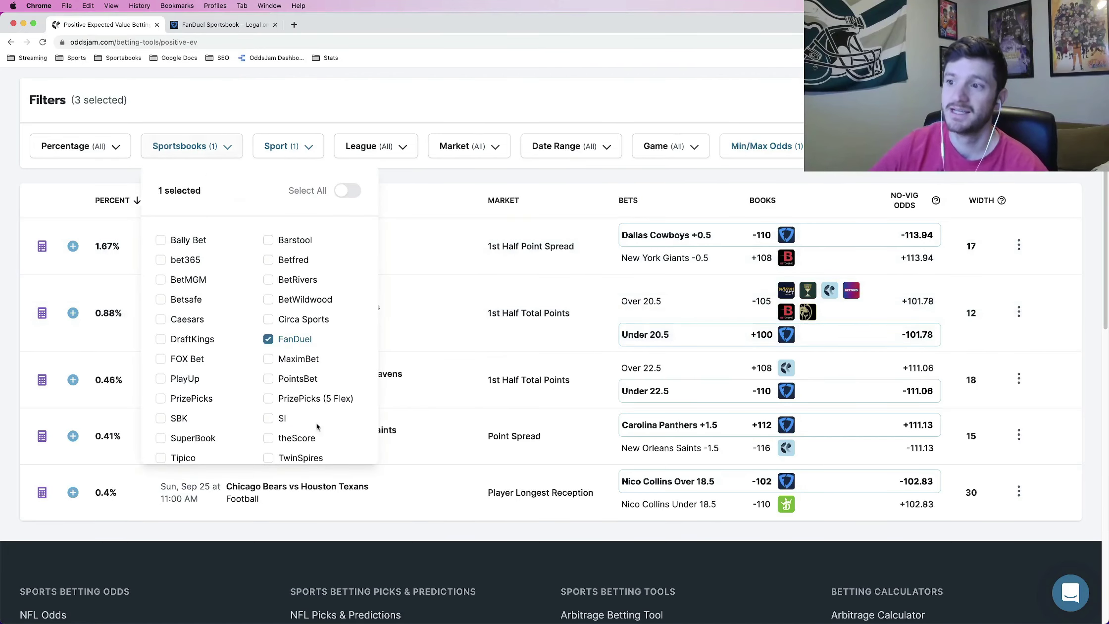
{"action": "left_click", "coordinate": [527, 93]}
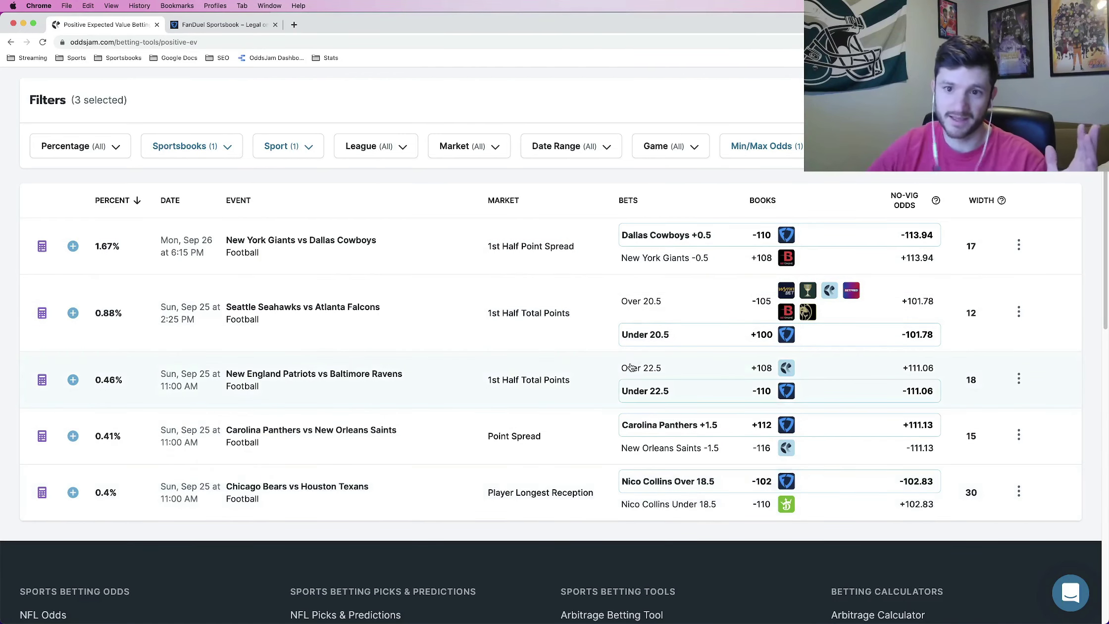